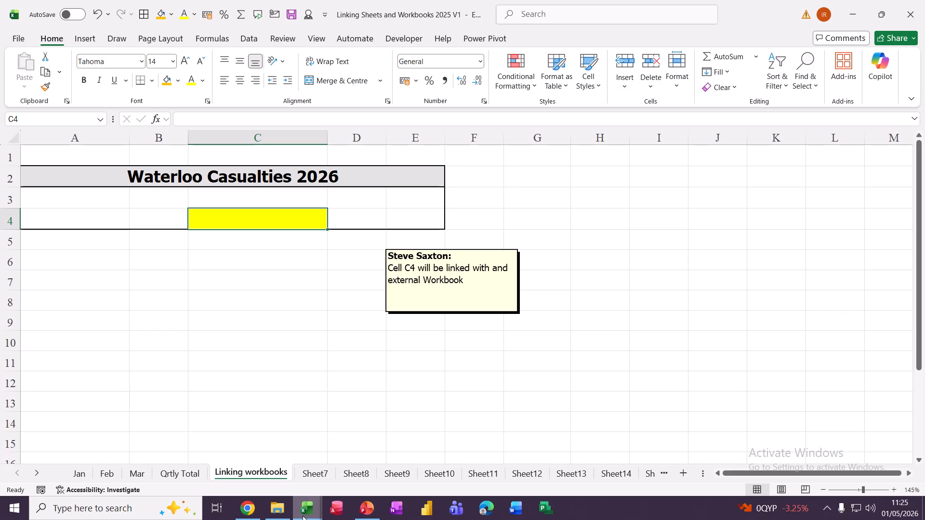
# Link cell C4 on the Linking workbooks sheet to total cell F6 on the Column Chart sheet of Charting 2025 V1
pyautogui.moveTo(303, 516)
pyautogui.click(373, 455)
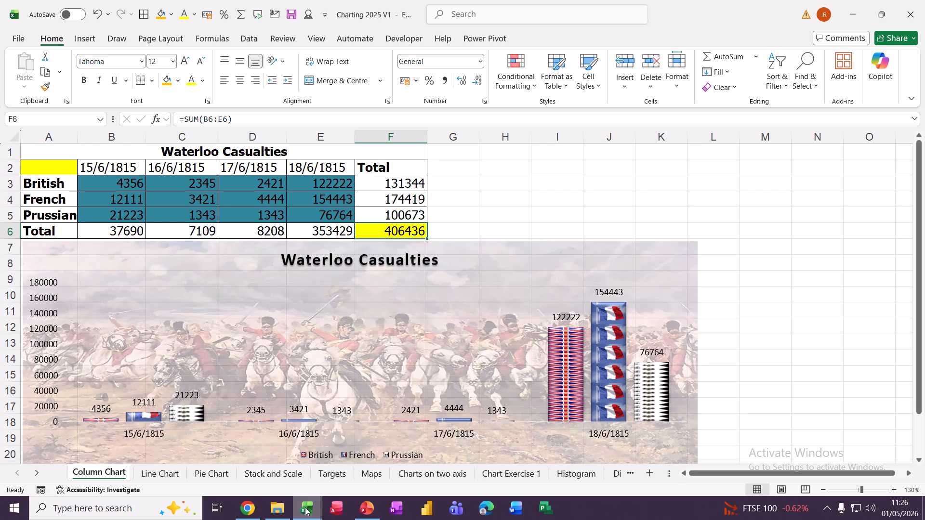
pyautogui.moveTo(305, 510)
pyautogui.click(266, 470)
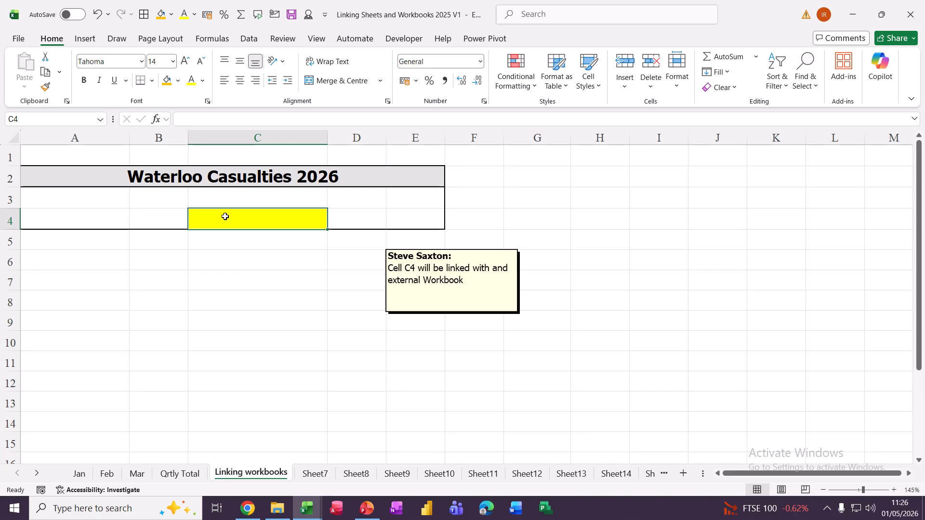
pyautogui.write('=')
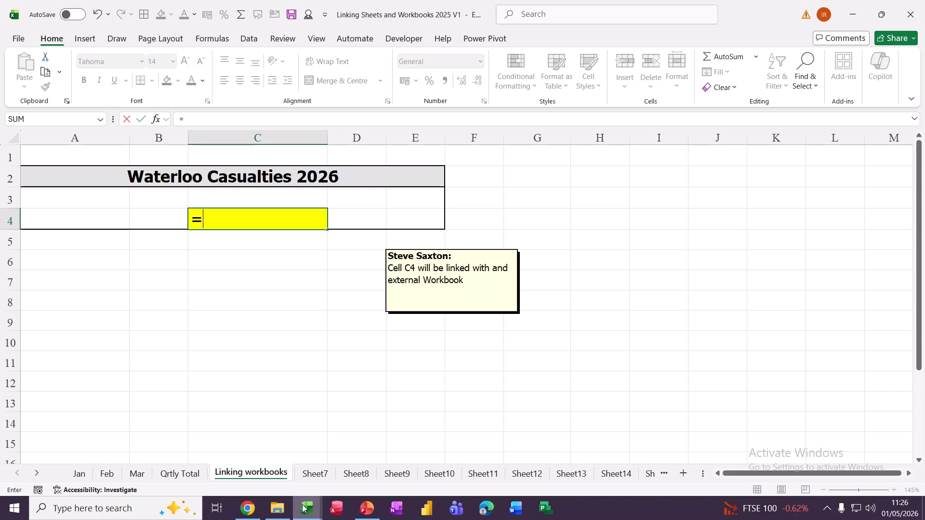
pyautogui.moveTo(304, 509)
pyautogui.click(344, 472)
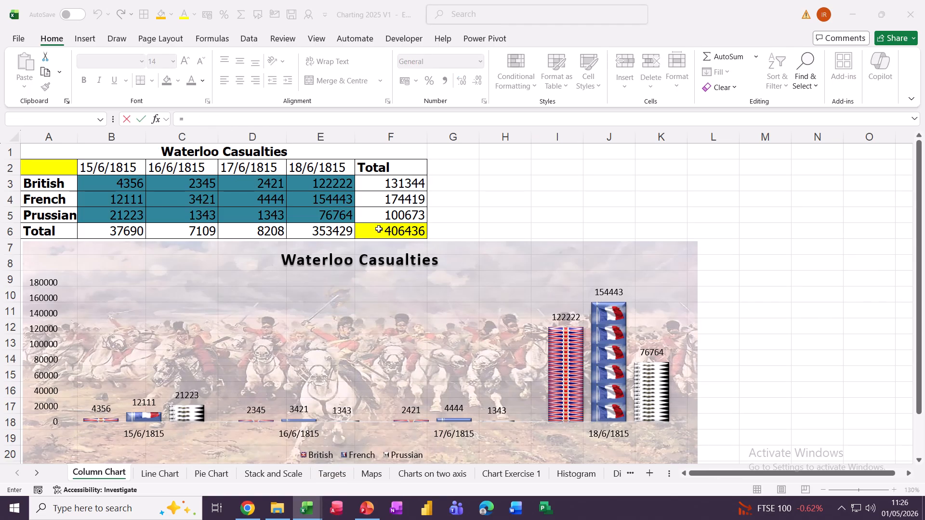
pyautogui.click(378, 230)
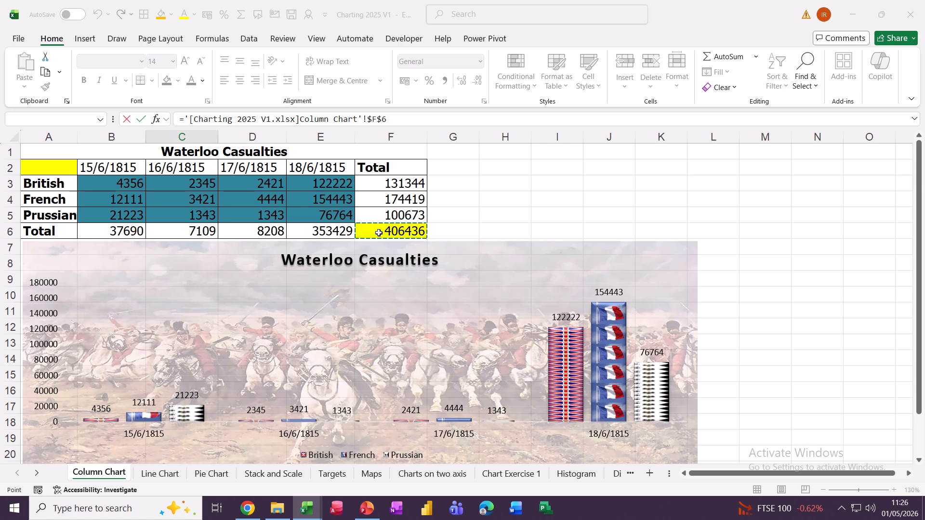
pyautogui.click(145, 122)
pyautogui.click(142, 121)
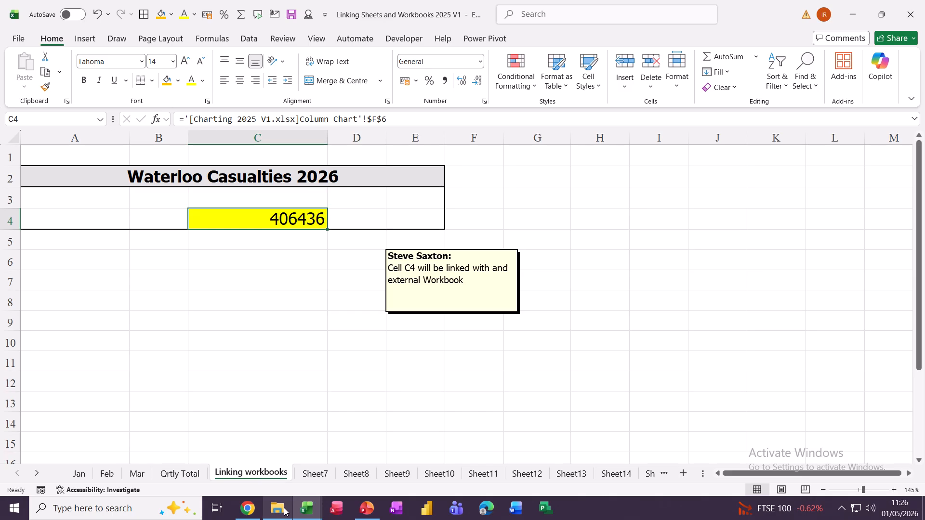
# Clear the 18/6/1815 casualty figures in E3:E5 of Charting 2025 V1 and check linked cell C4 in the linking workbook
pyautogui.moveTo(305, 512)
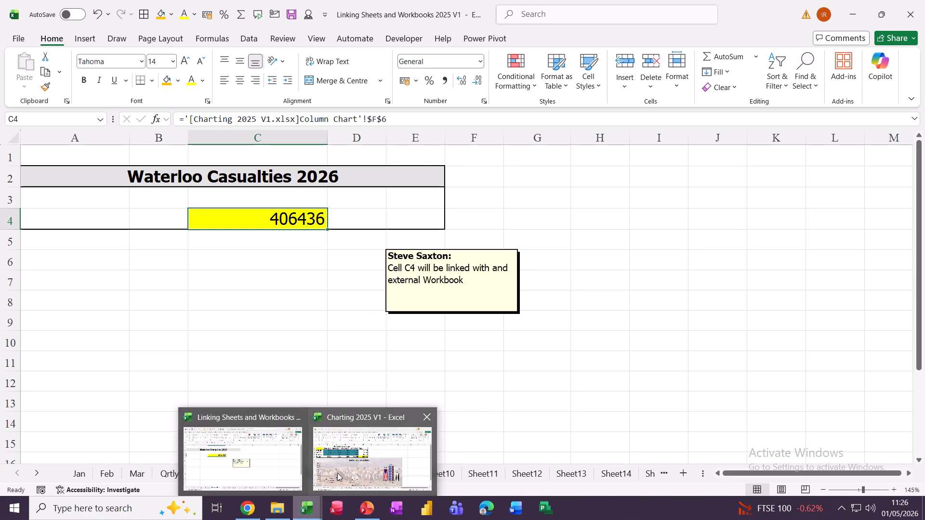
pyautogui.click(373, 458)
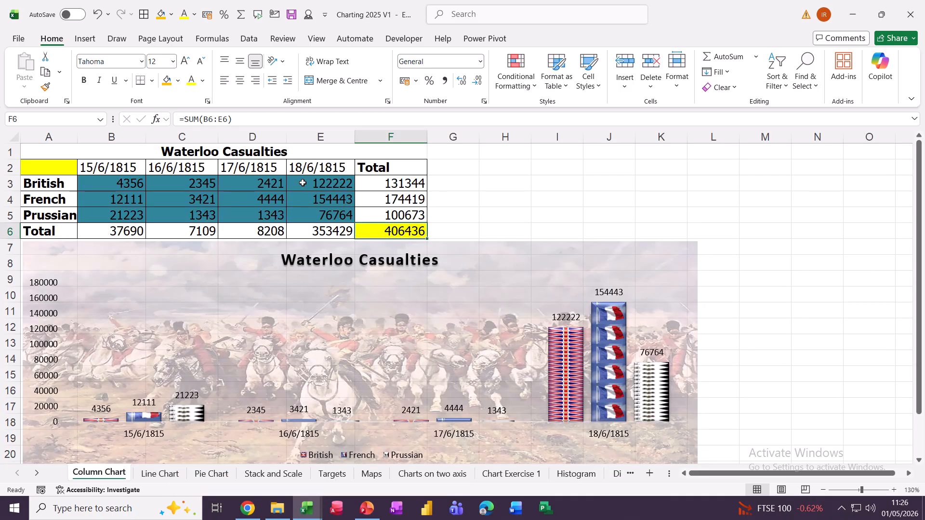
pyautogui.moveTo(302, 183); pyautogui.dragTo(308, 213)
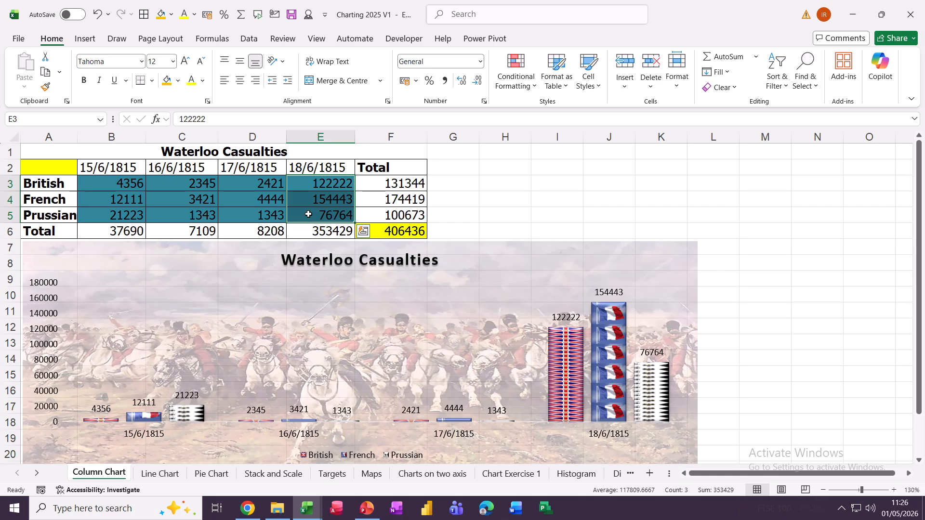
pyautogui.press('Delete')
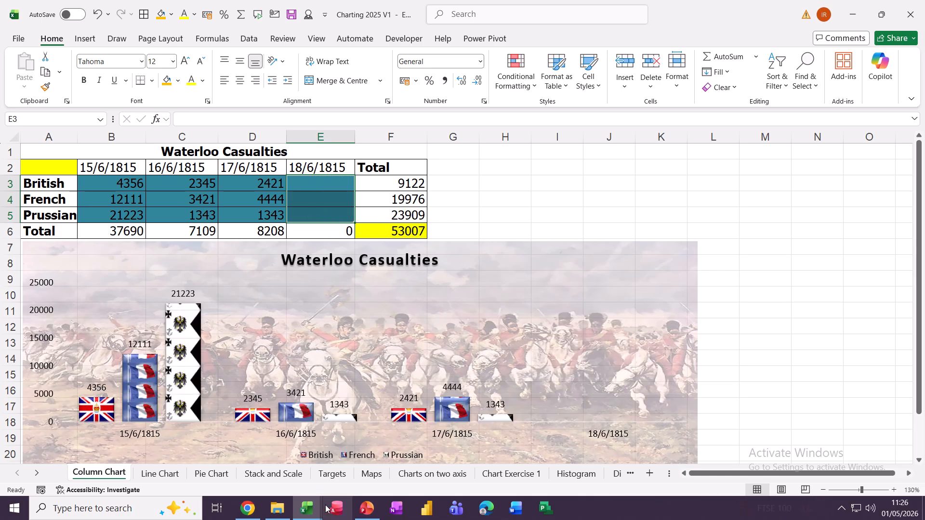
pyautogui.click(301, 504)
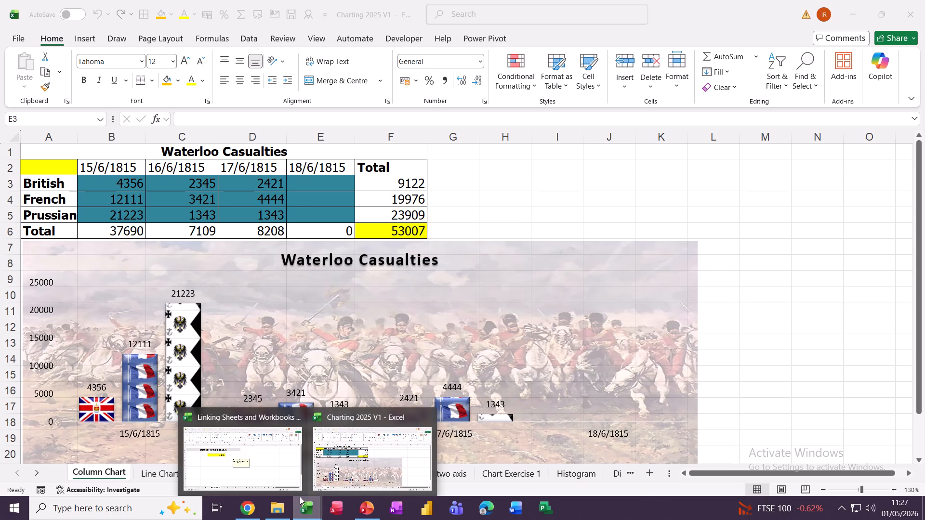
pyautogui.click(282, 455)
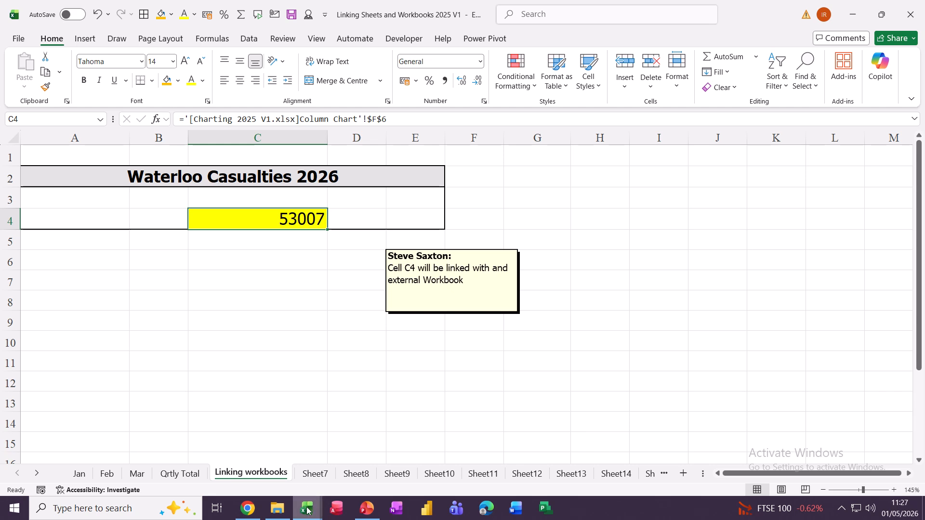
# Copy the casualties table A2:F6 from Charting 2025 V1 and paste it as links at G2 on the Linking workbooks sheet
pyautogui.moveTo(307, 509)
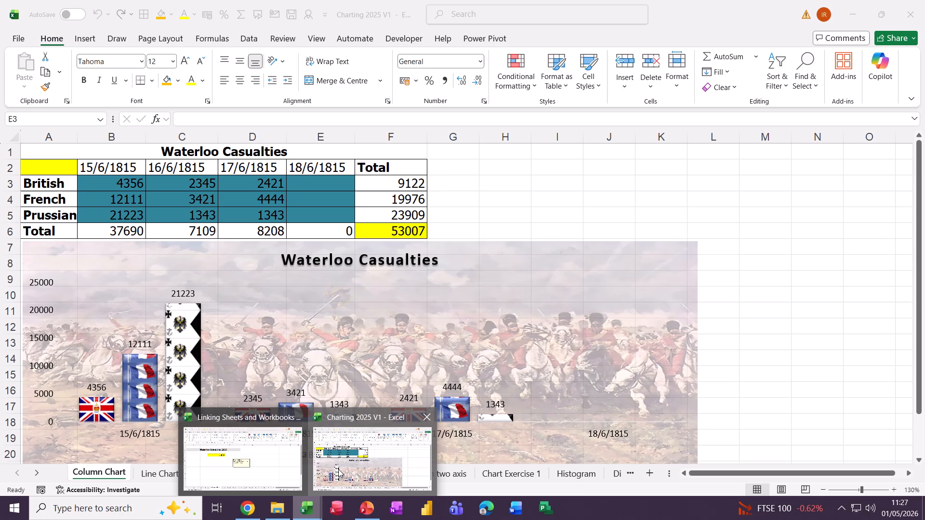
pyautogui.click(372, 460)
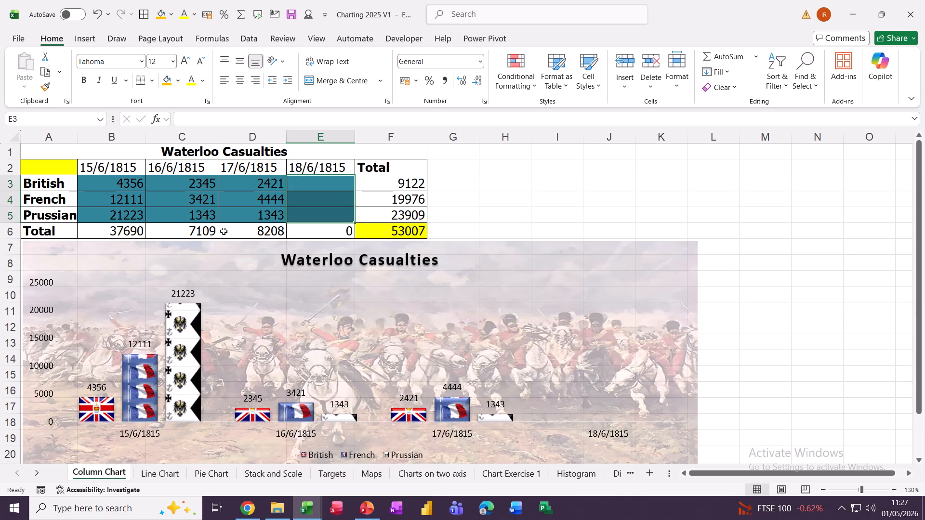
pyautogui.moveTo(44, 168); pyautogui.dragTo(361, 229)
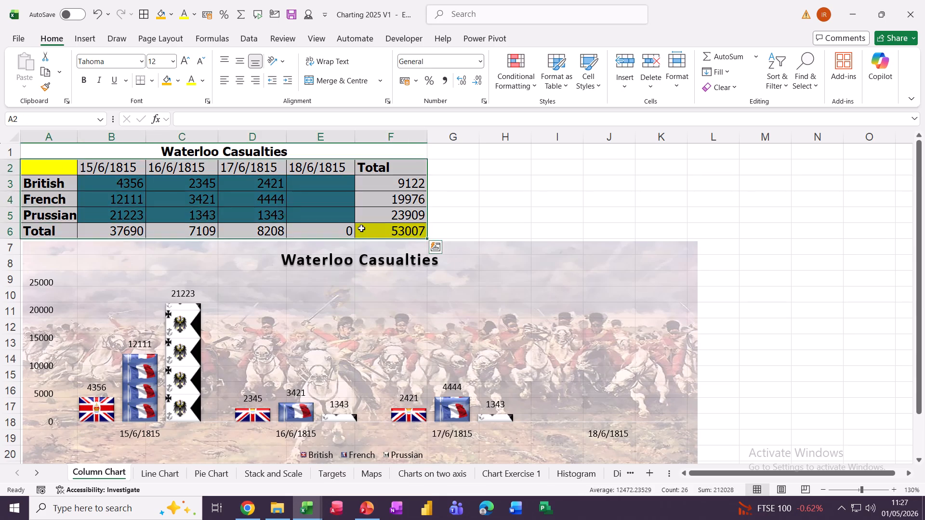
pyautogui.hotkey('ctrl', 'c')
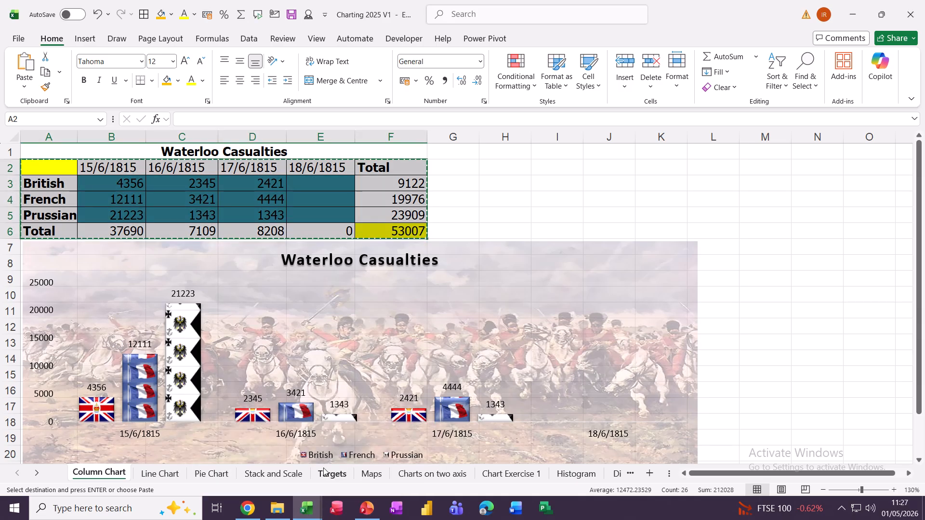
pyautogui.moveTo(306, 515)
pyautogui.click(236, 457)
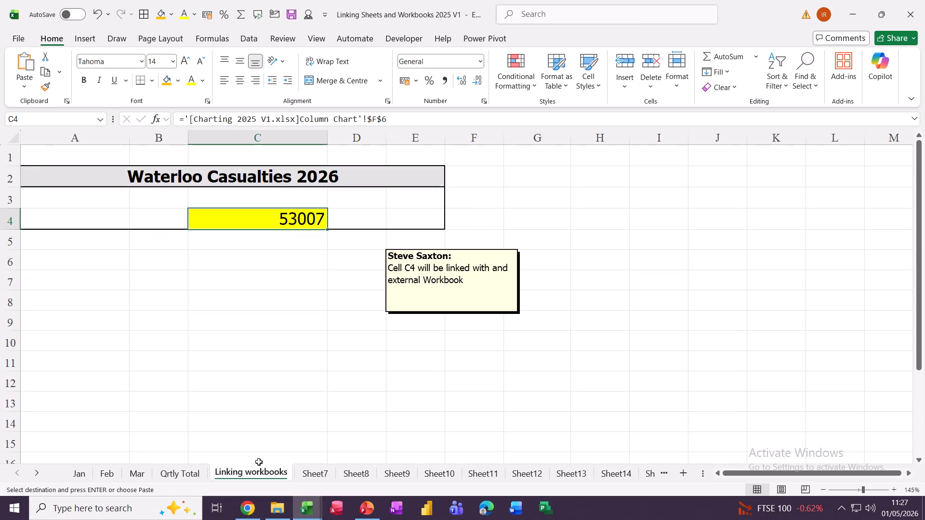
pyautogui.click(538, 185)
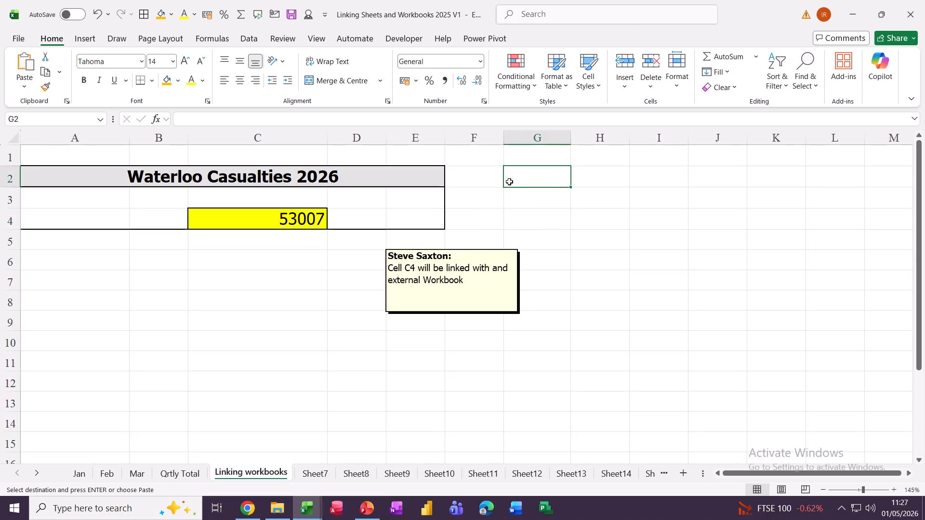
pyautogui.click(25, 87)
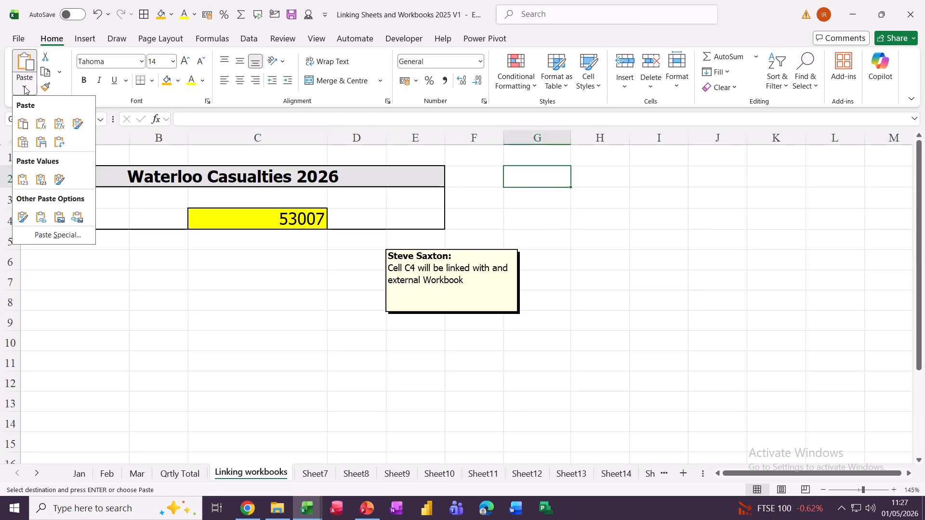
pyautogui.click(41, 221)
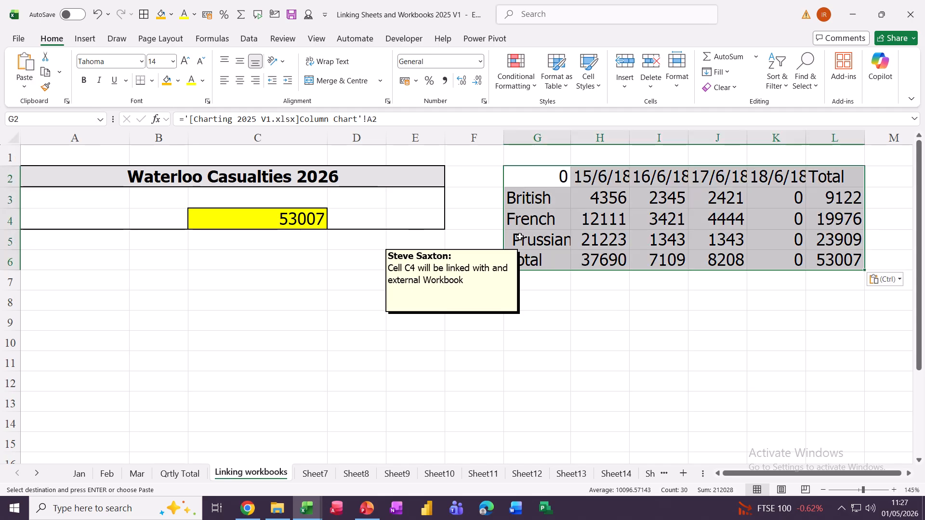
pyautogui.click(609, 201)
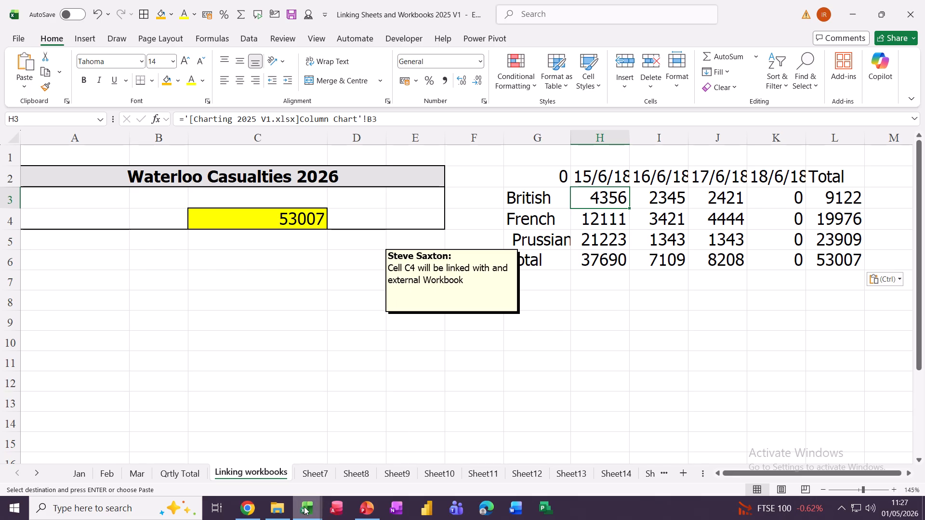
# Enter 444, 55 and 666 in E3:E5 of the Charting 2025 V1 casualties table and check the linked table in the linking workbook
pyautogui.moveTo(307, 509)
pyautogui.click(338, 477)
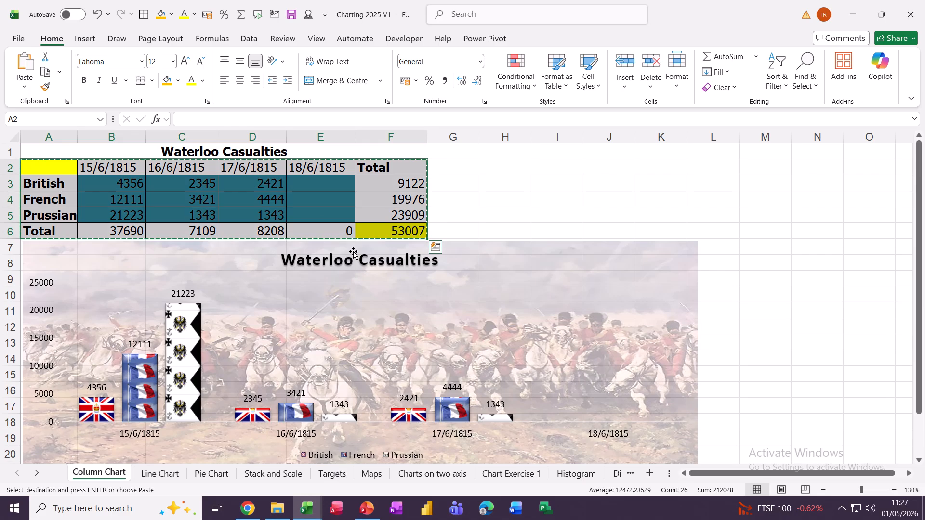
pyautogui.click(293, 187)
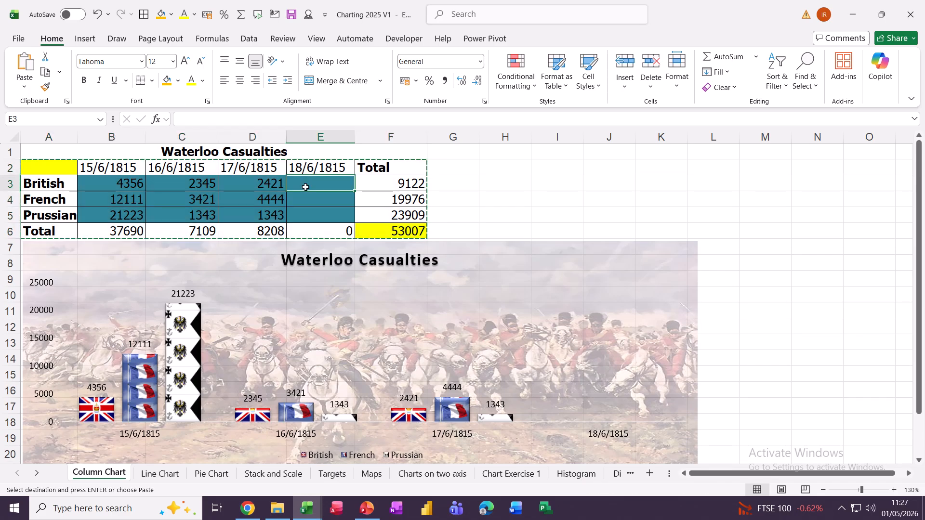
pyautogui.write('444')
pyautogui.press('Return')
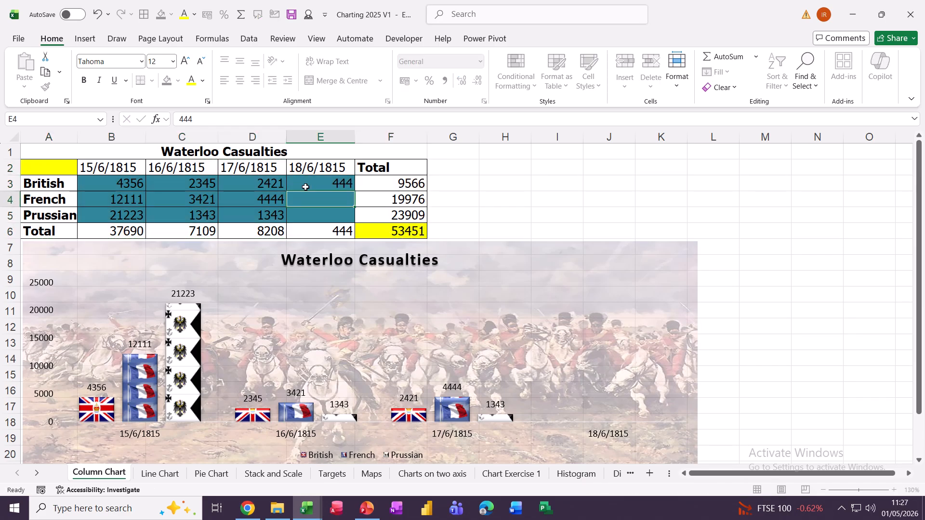
pyautogui.write('55')
pyautogui.press('Return')
pyautogui.write('666')
pyautogui.press('Return')
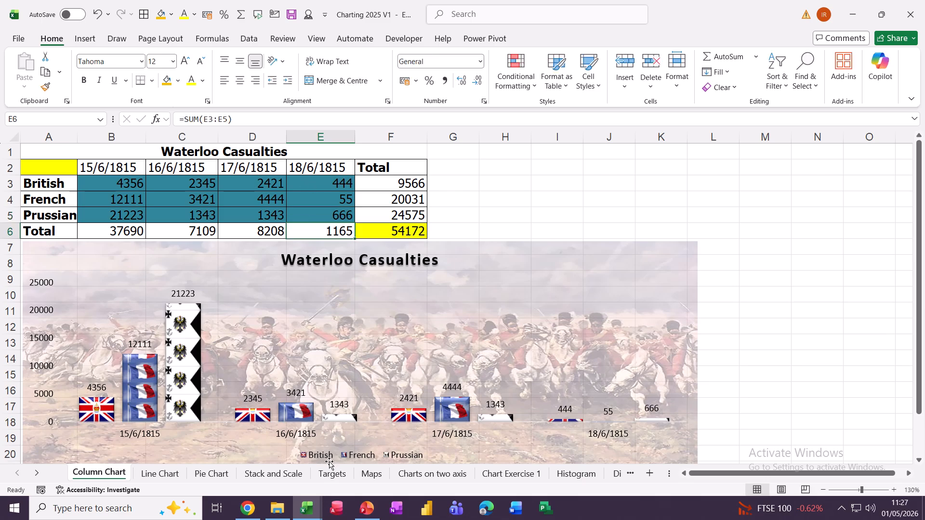
pyautogui.click(305, 511)
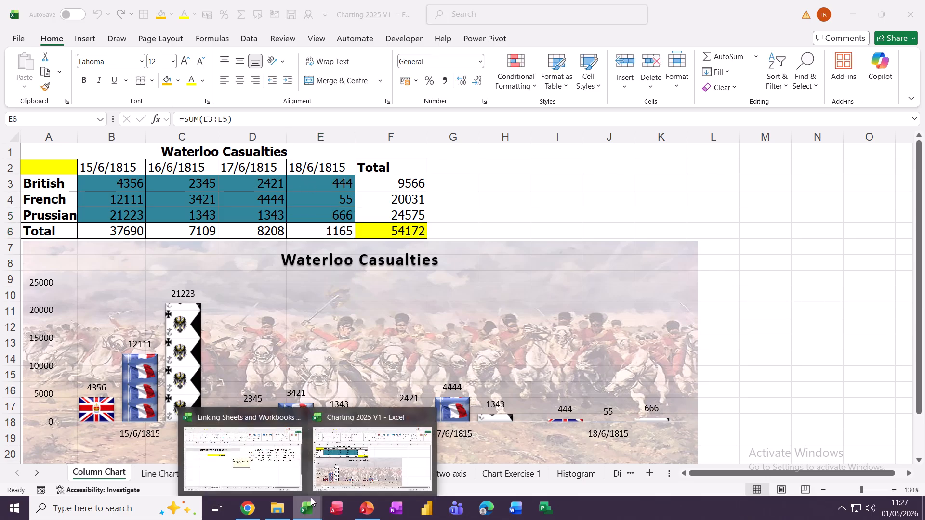
pyautogui.click(305, 448)
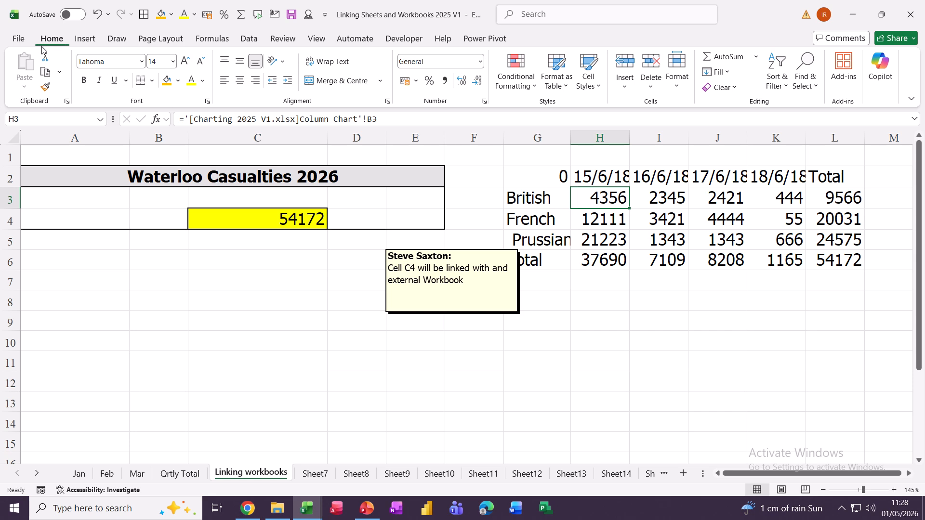
# Examine the linking workbook's external links through its file information and close the links list
pyautogui.click(16, 41)
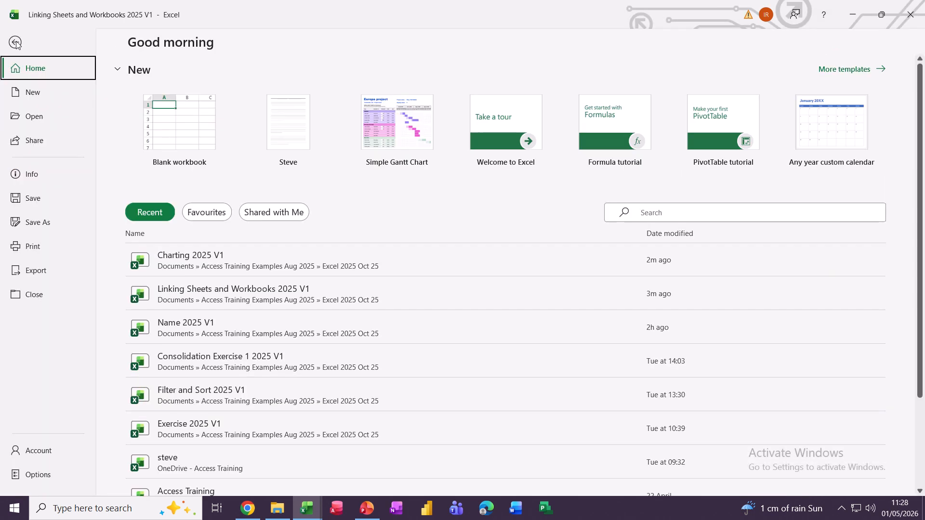
pyautogui.click(25, 175)
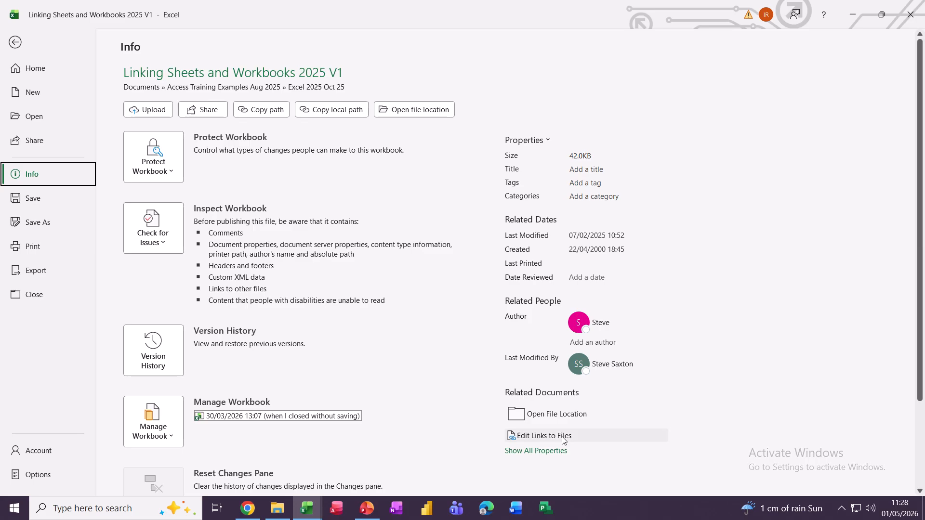
pyautogui.click(520, 438)
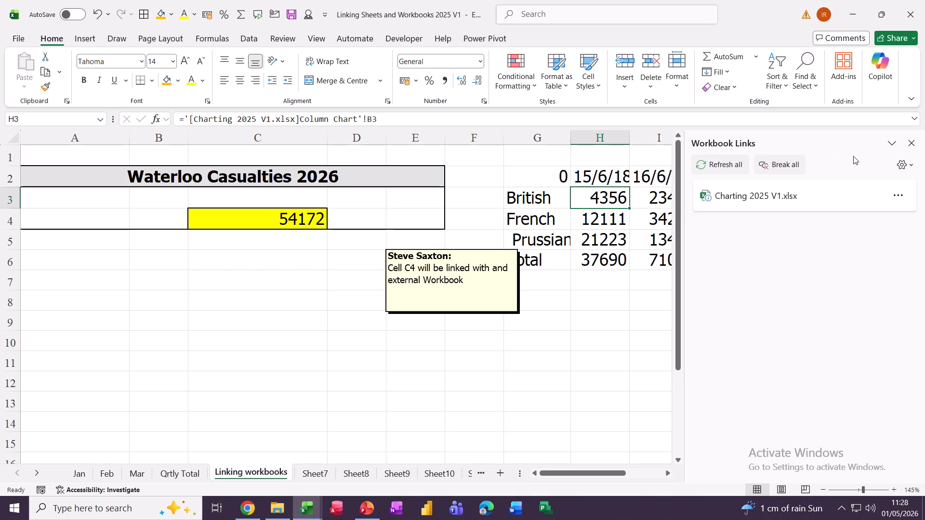
pyautogui.click(908, 144)
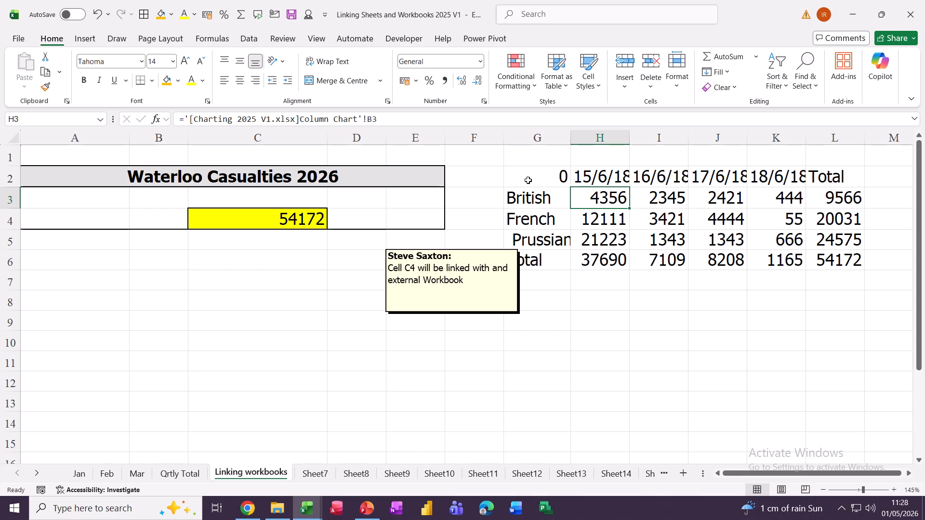
# Select the linked table G2:L6 on the Linking workbooks sheet, switch to Word and create a blank document
pyautogui.moveTo(528, 180); pyautogui.dragTo(819, 254)
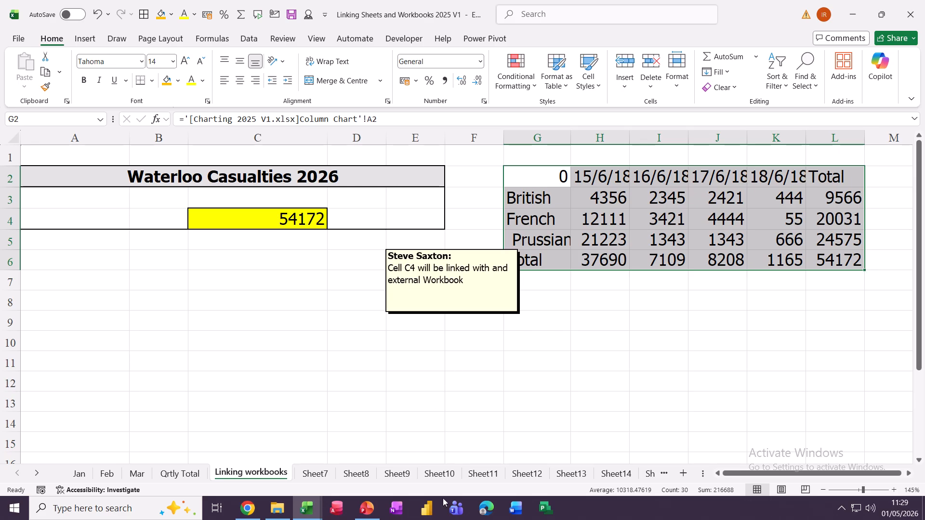
pyautogui.click(516, 510)
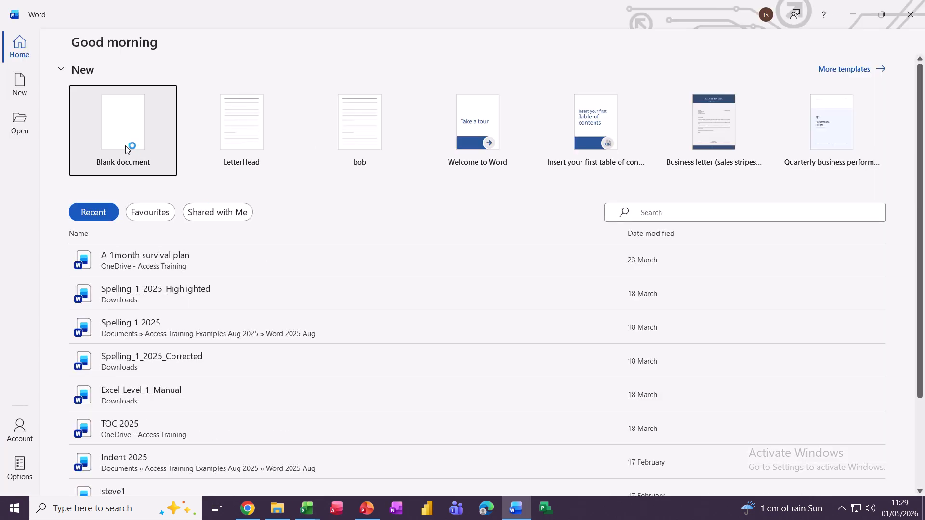
pyautogui.click(126, 146)
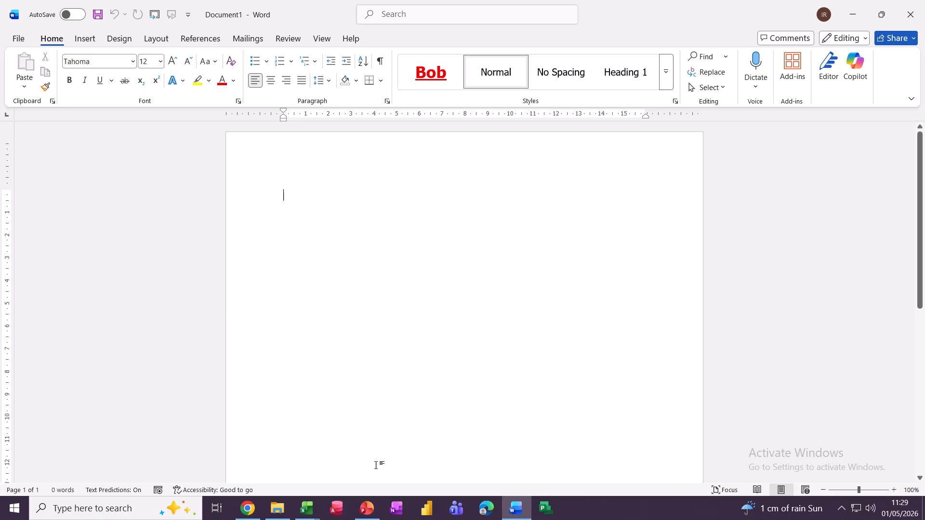
# Copy the casualties table A2:F6 from Charting 2025 V1 and paste it into the blank Word document as a link using destination styles
pyautogui.moveTo(307, 511)
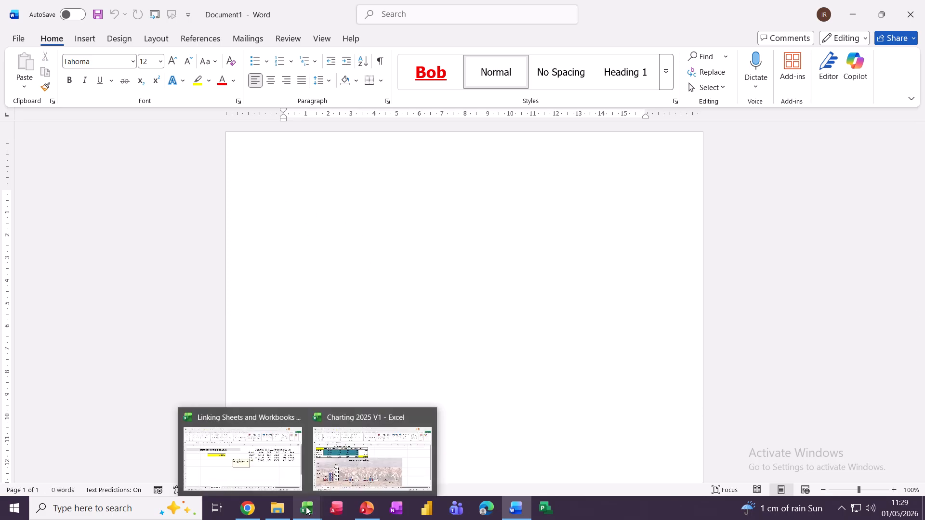
pyautogui.click(340, 481)
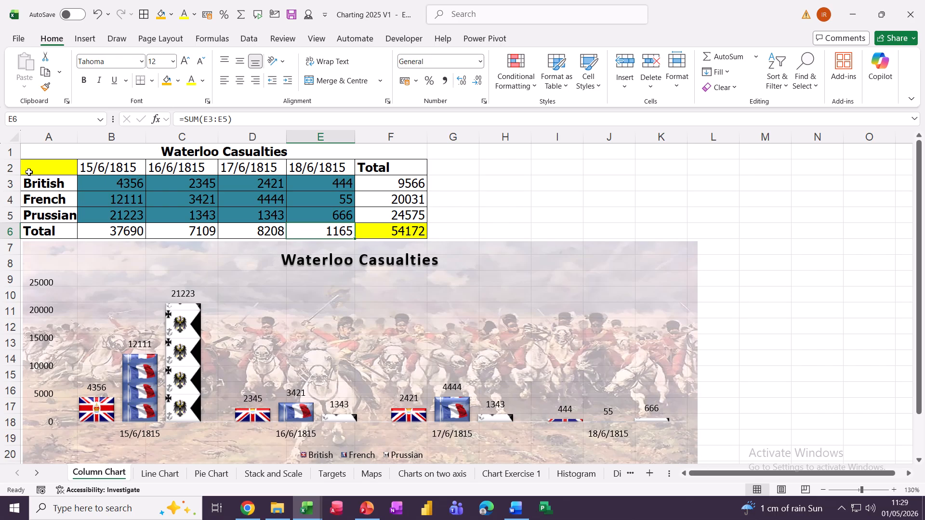
pyautogui.moveTo(29, 168); pyautogui.dragTo(388, 231)
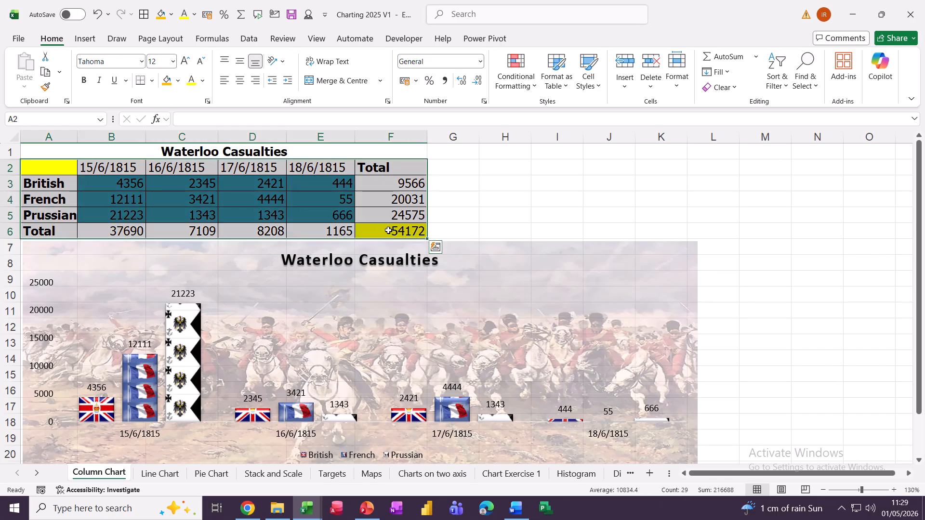
pyautogui.hotkey('ctrl', 'c')
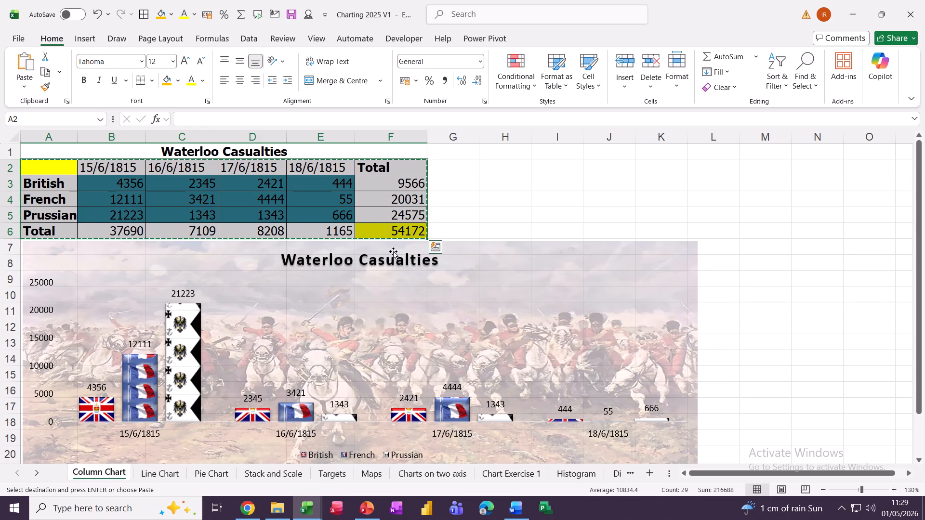
pyautogui.click(516, 509)
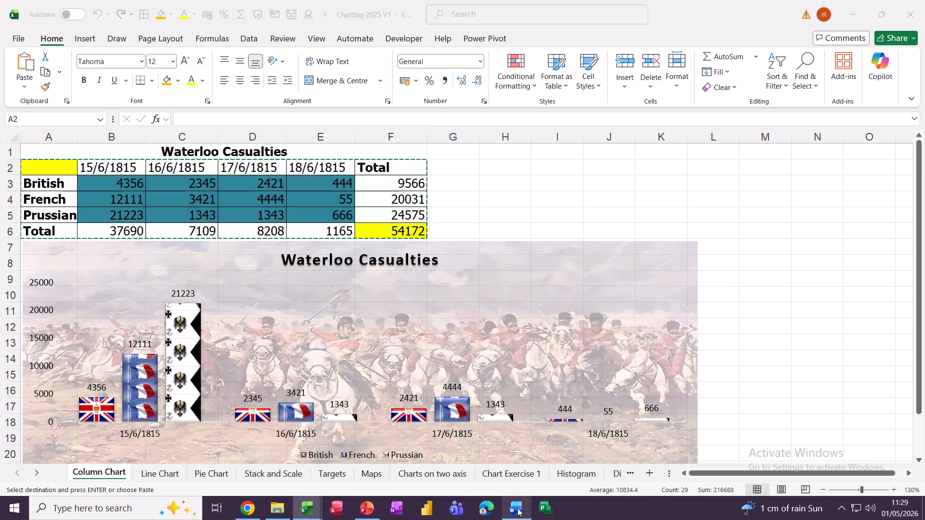
pyautogui.click(25, 88)
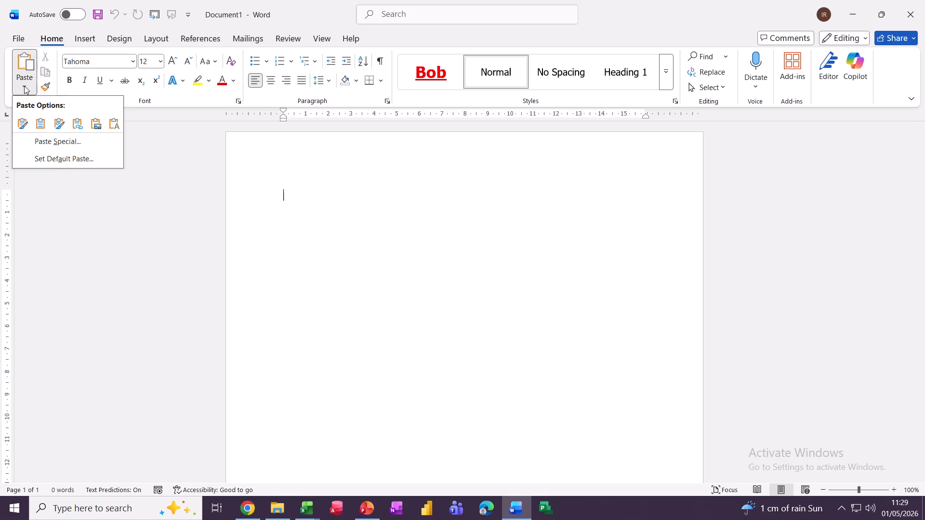
pyautogui.click(77, 123)
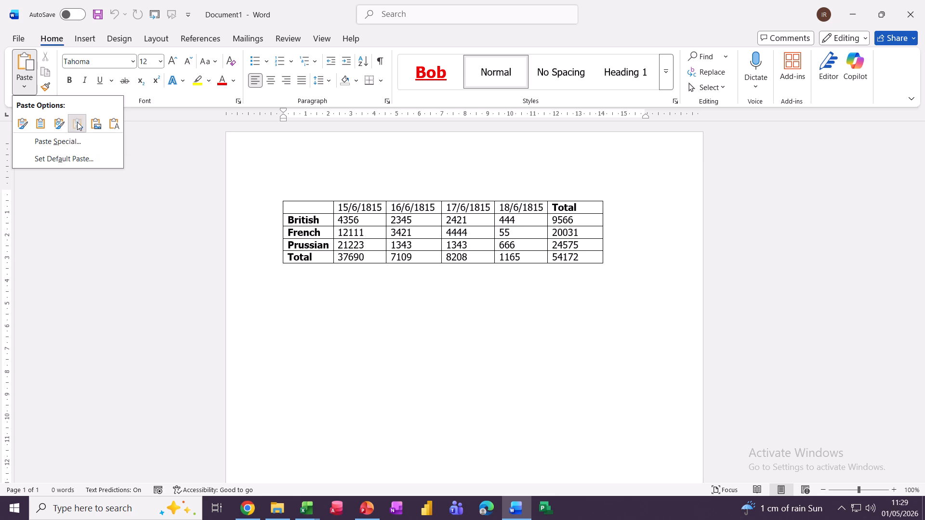
pyautogui.click(354, 223)
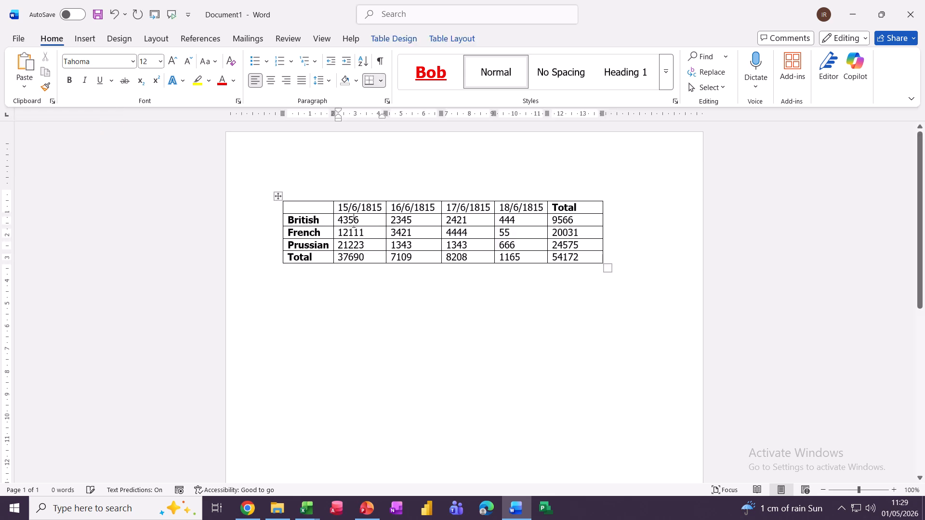
pyautogui.hotkey('ctrl', 'shift', 'End')
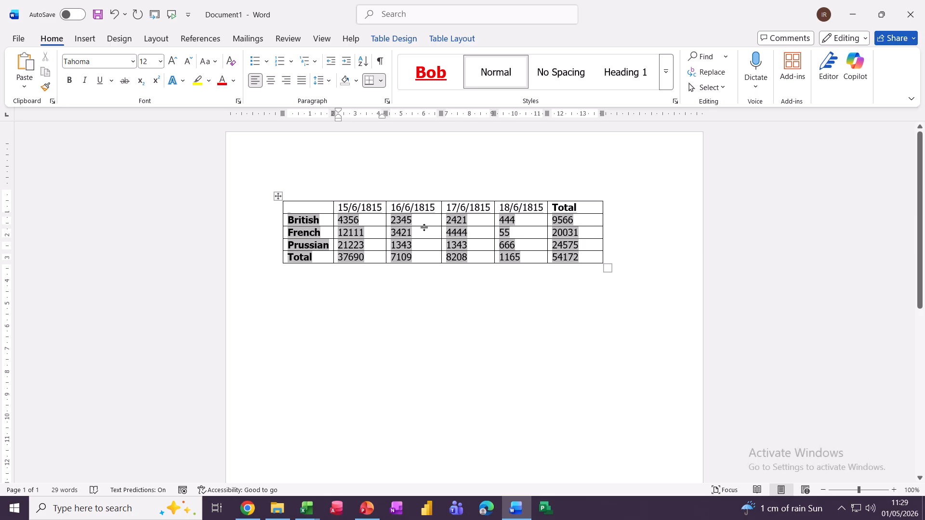
pyautogui.click(350, 287)
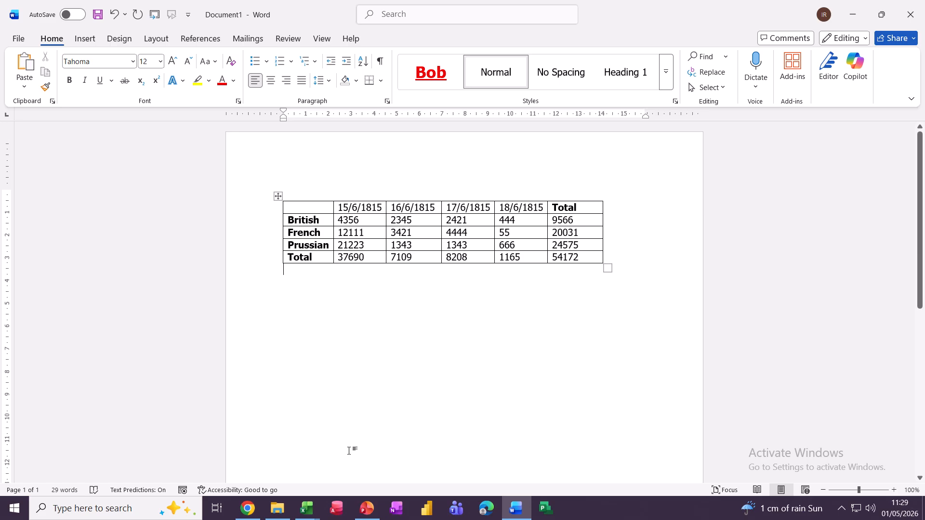
# Clear the 18/6/1815 casualty figures in E3:E5 of Charting 2025 V1 and check the linked table in the Word document
pyautogui.click(306, 508)
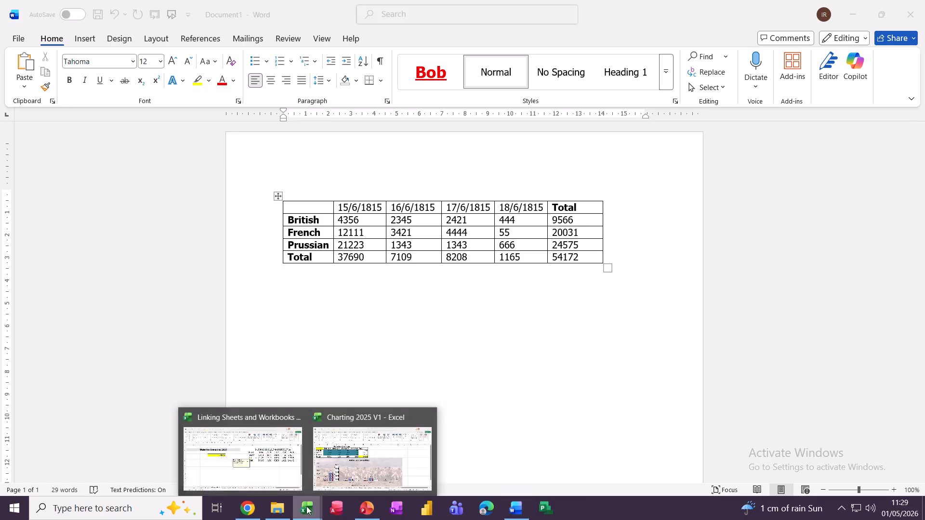
pyautogui.moveTo(292, 468)
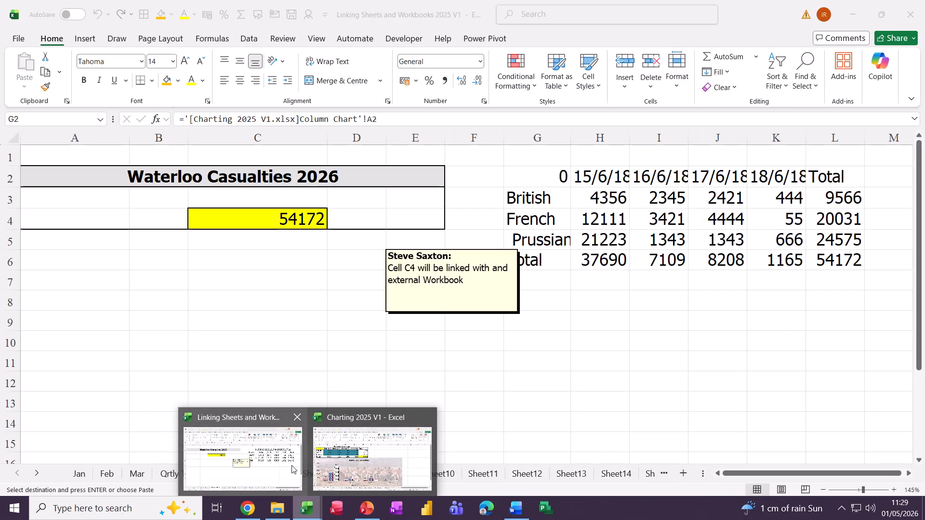
pyautogui.click(371, 458)
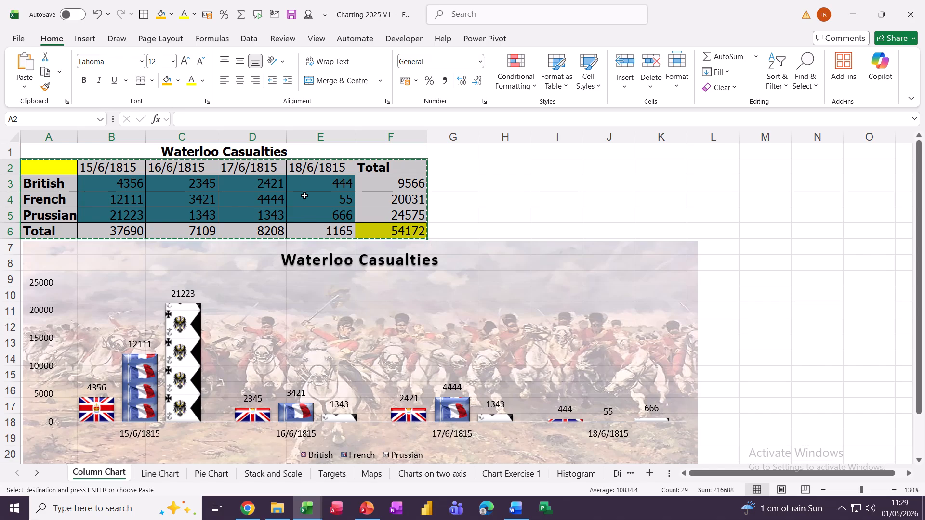
pyautogui.moveTo(304, 186); pyautogui.dragTo(306, 210)
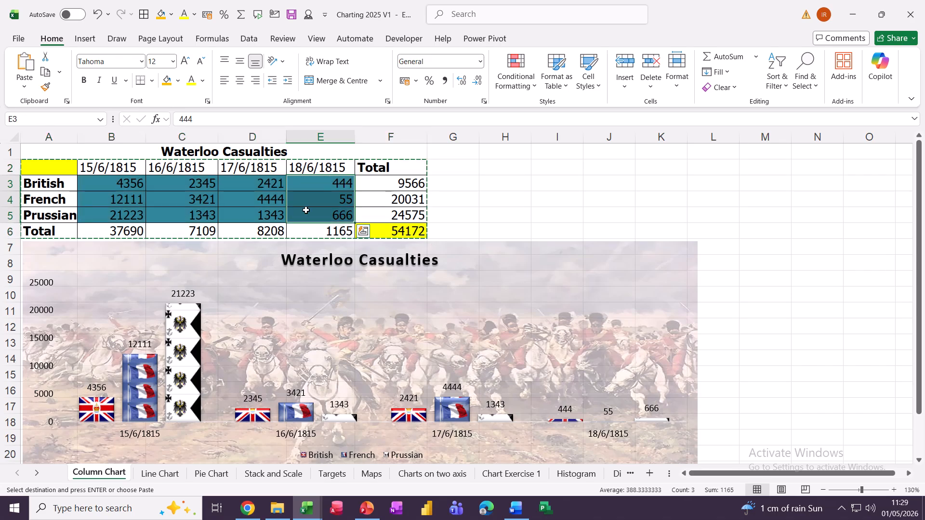
pyautogui.press('Delete')
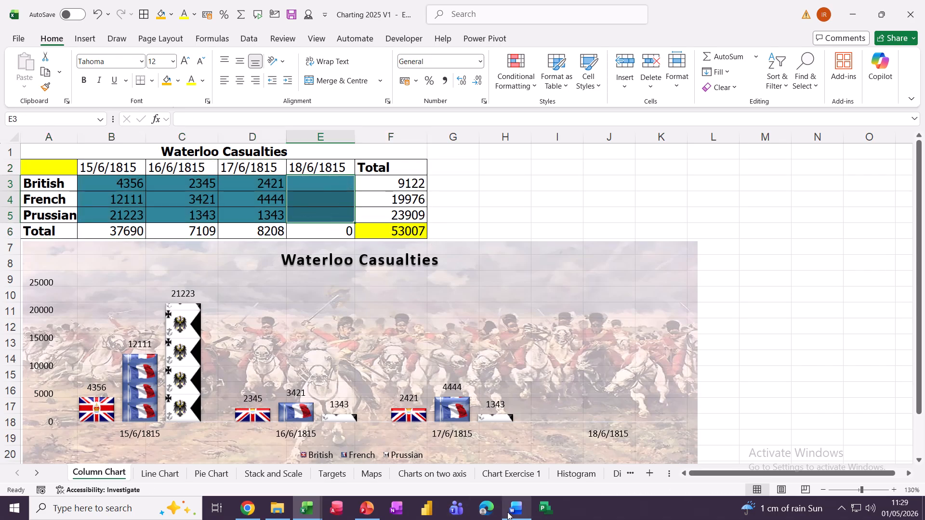
pyautogui.click(508, 516)
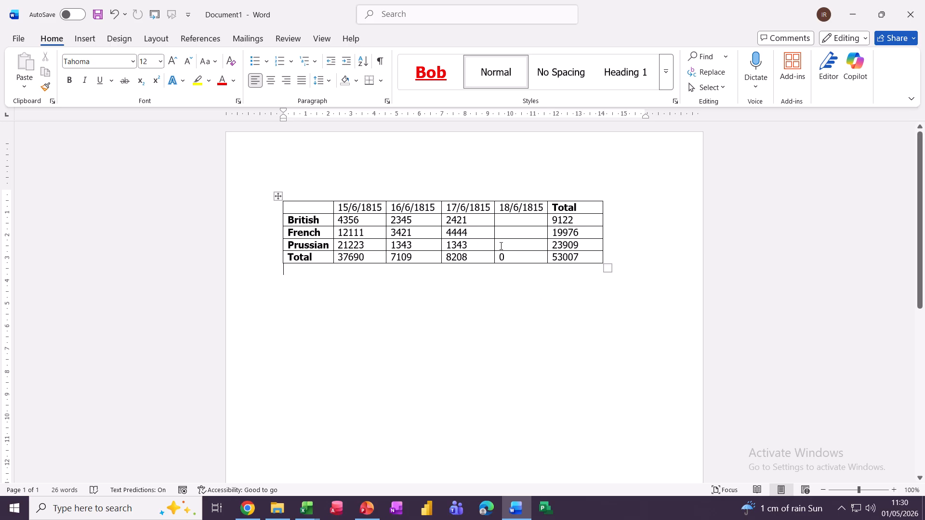
pyautogui.click(408, 333)
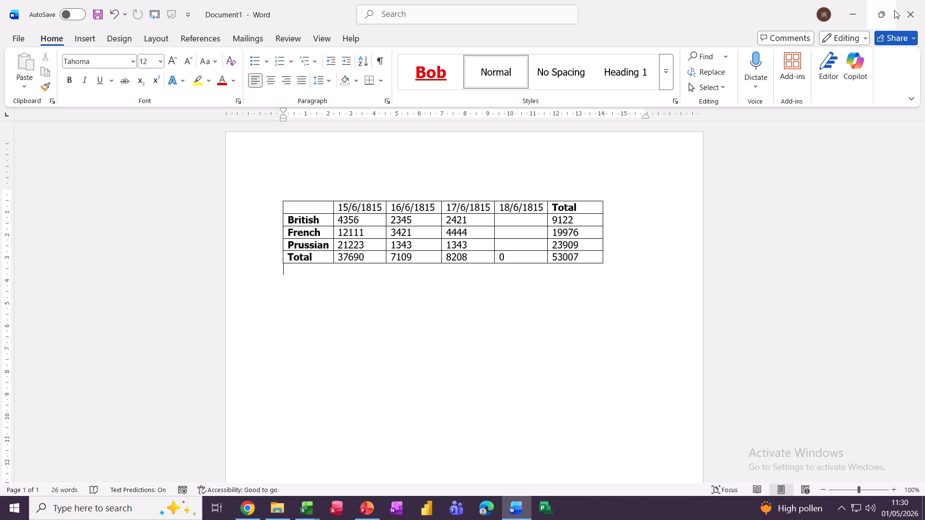
# Close the Word document without saving it and select the Waterloo Casualties chart in Charting 2025 V1
pyautogui.click(911, 13)
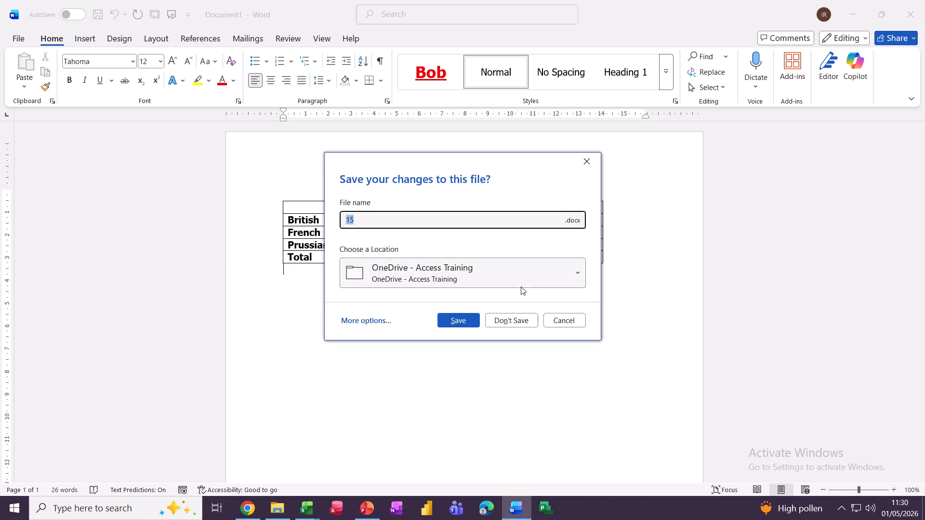
pyautogui.click(493, 320)
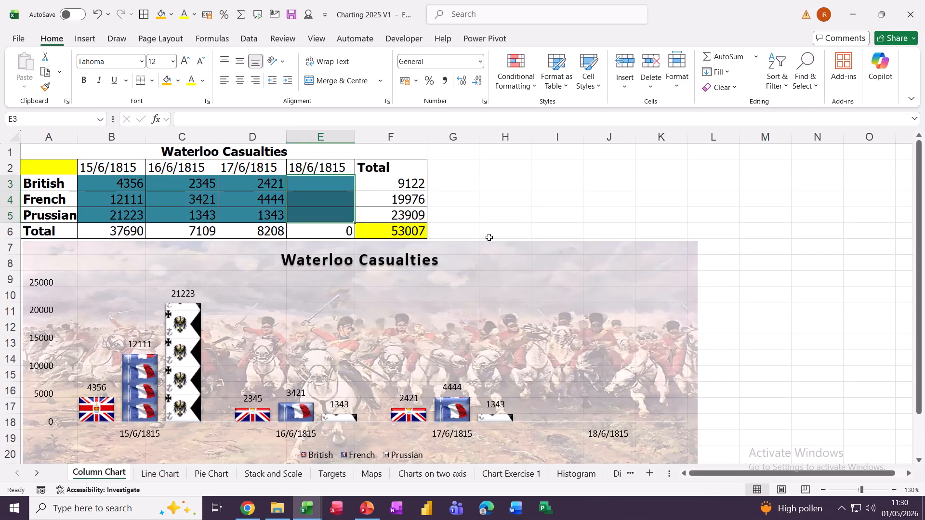
pyautogui.click(489, 237)
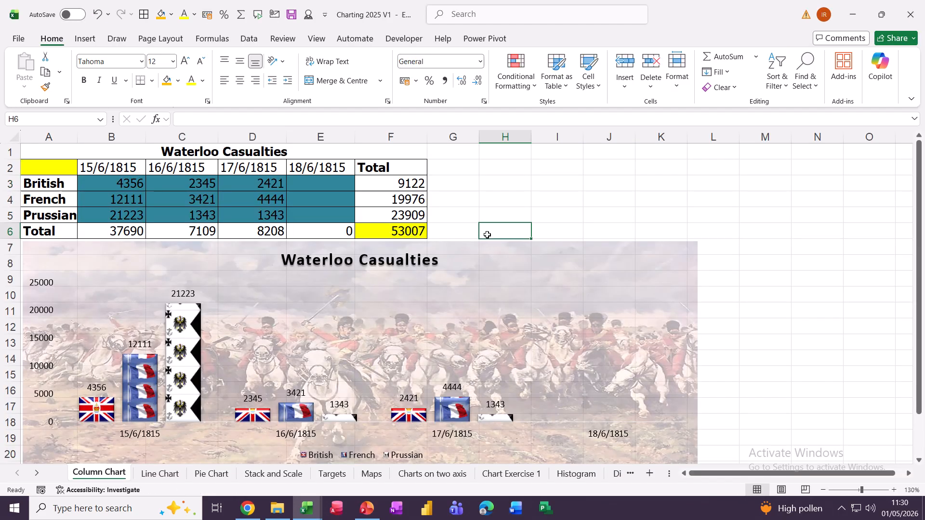
pyautogui.click(402, 247)
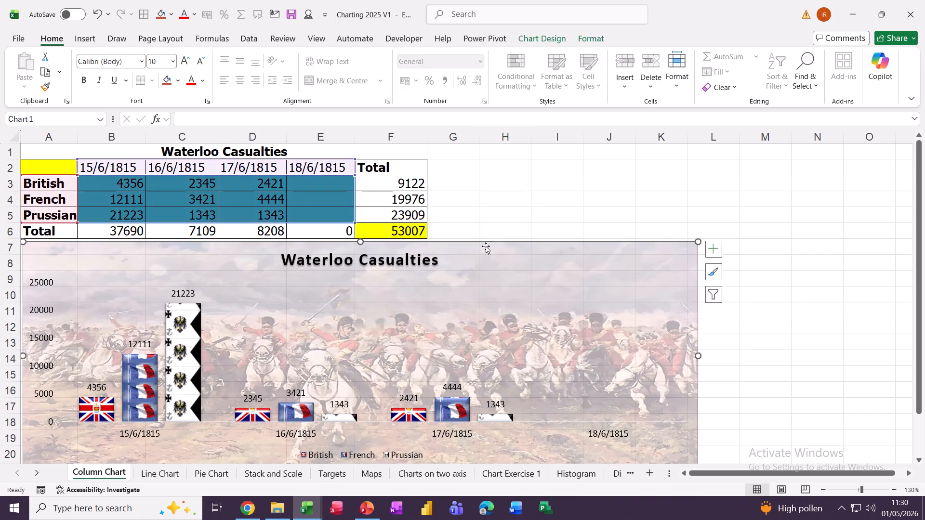